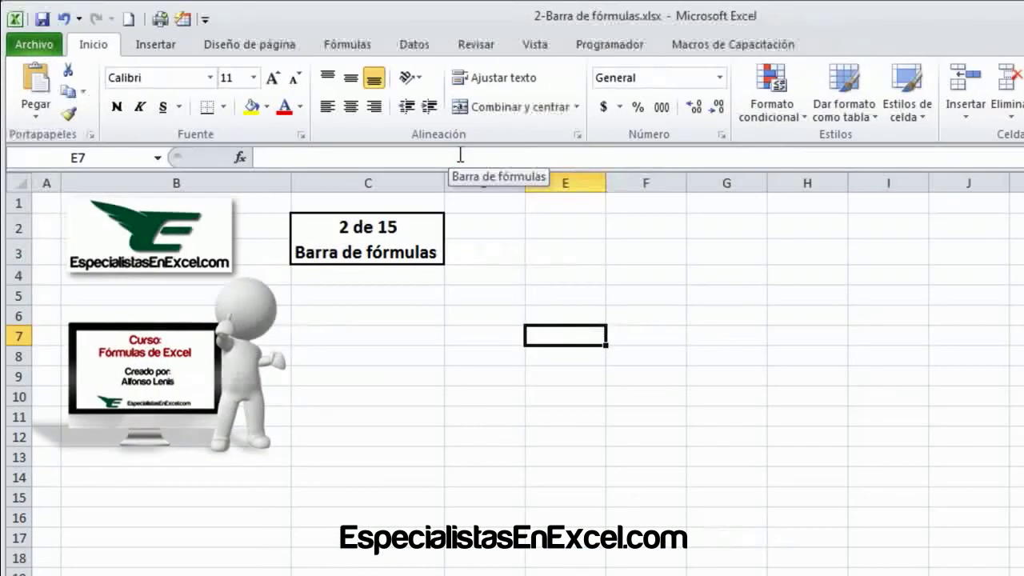
Enter =5*3 in cell E7 so it shows 15, then reselect E7 to view its formula
click(460, 155)
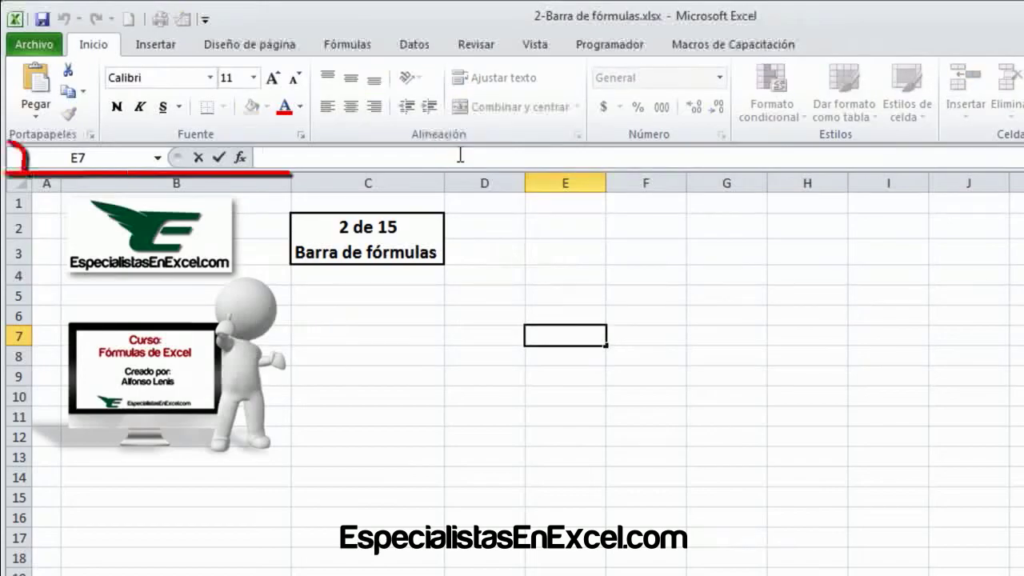
click(491, 331)
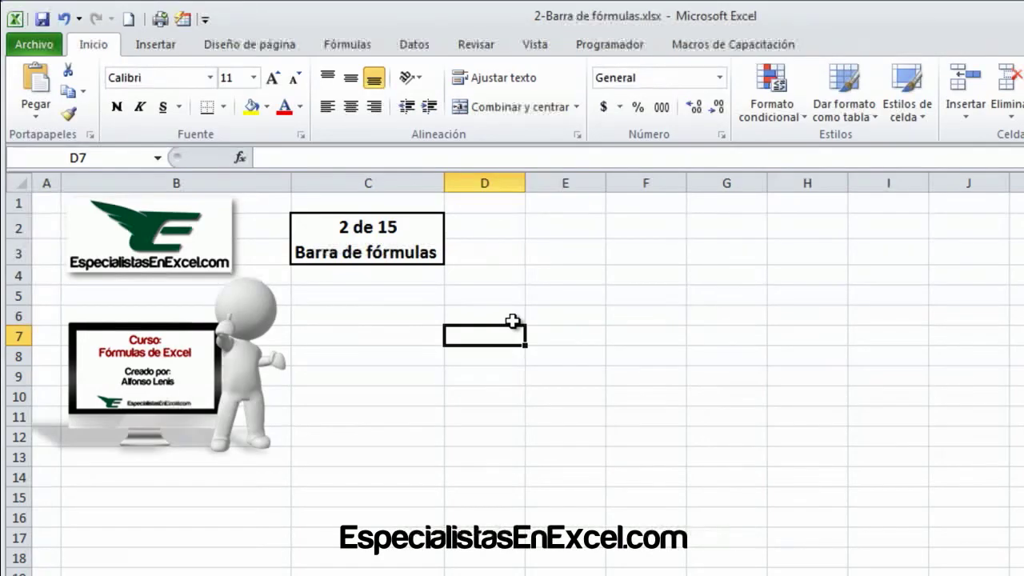
key(Right)
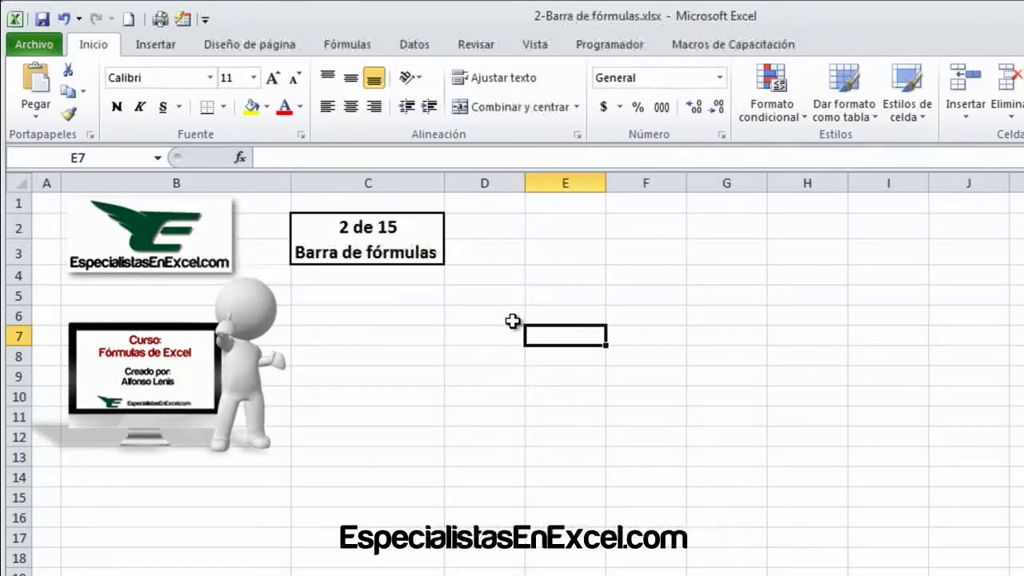
text(=5*3)
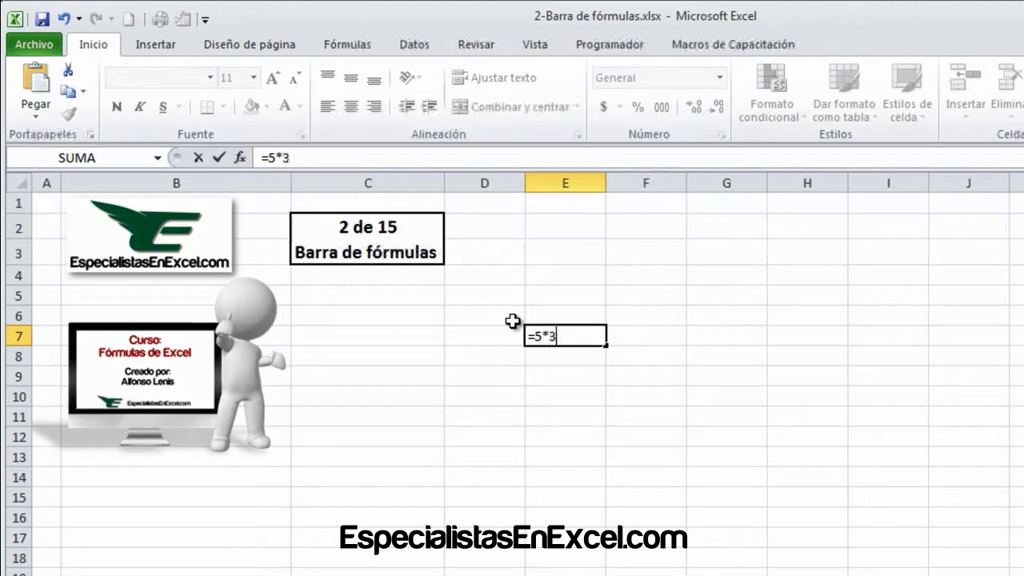
key(Return)
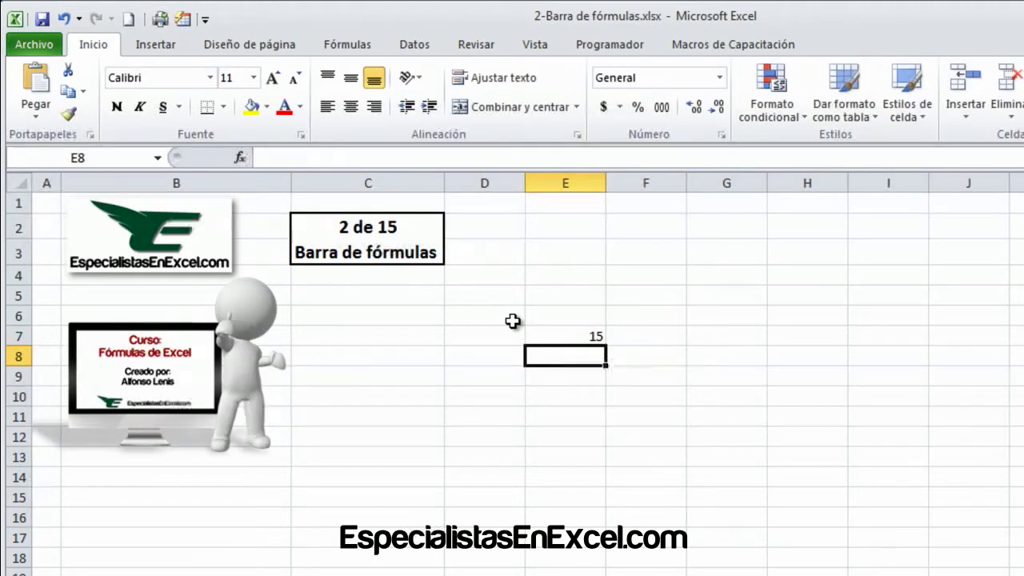
key(Up)
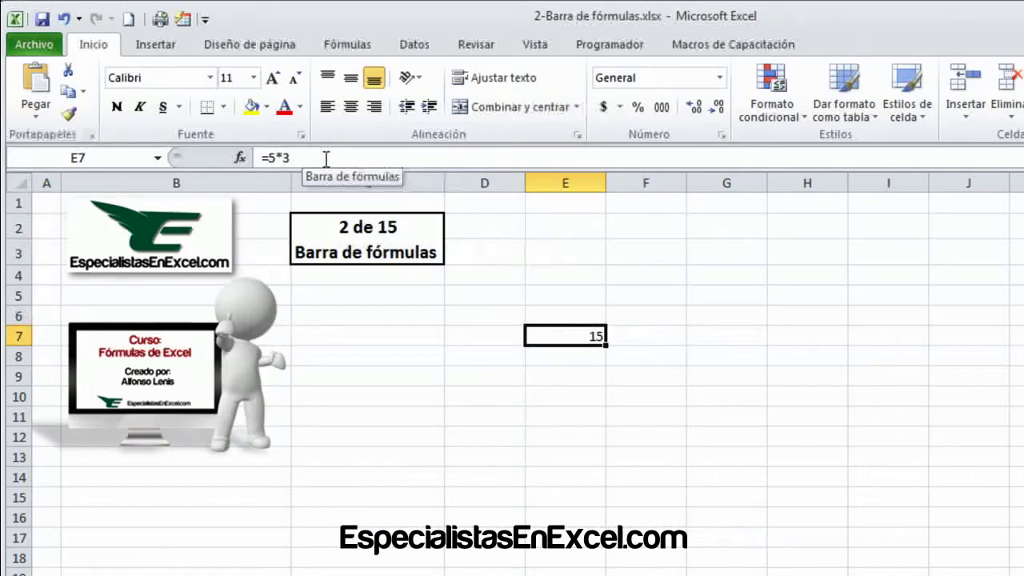
Open E7's formula for in-cell editing and leave it unchanged
click(542, 378)
click(584, 335)
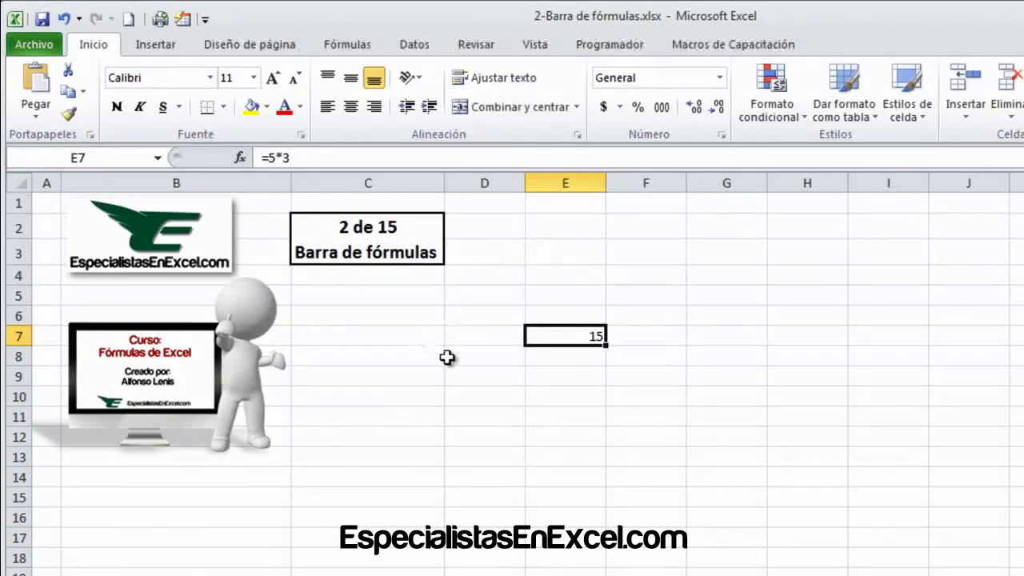
double_click(562, 334)
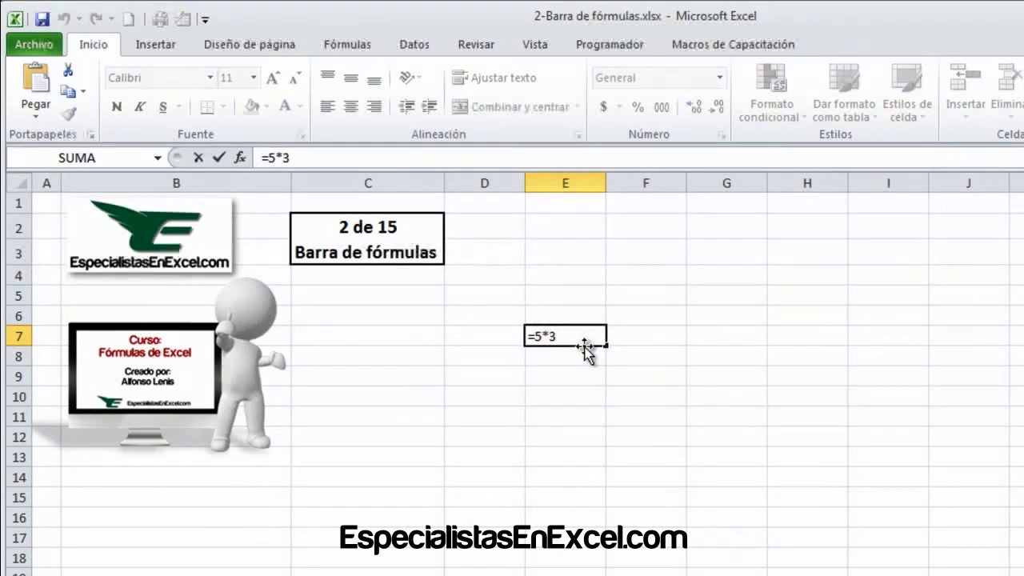
key(Return)
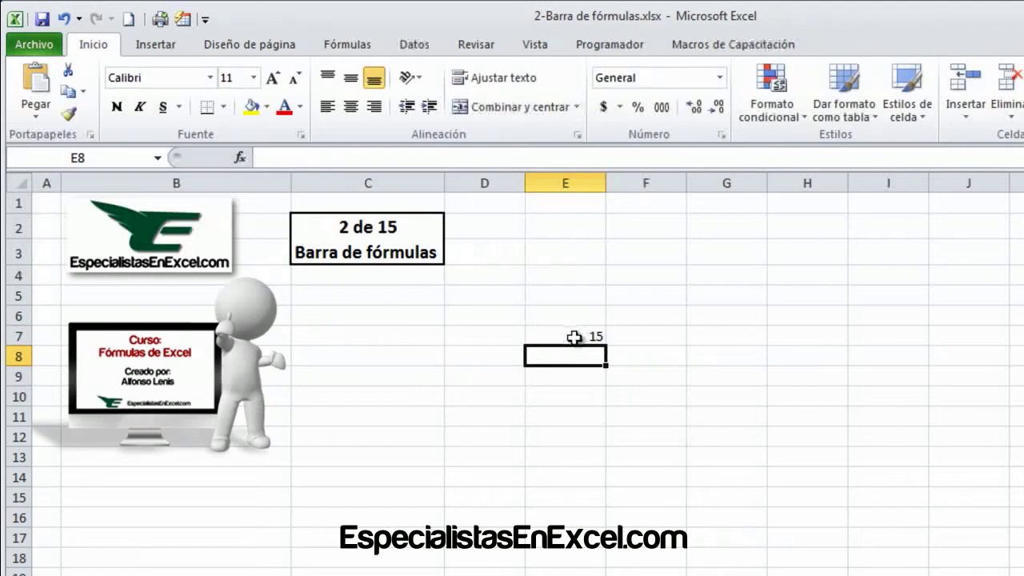
click(576, 336)
Change E7's formula from =5*3 to =8*3 in the formula bar so it shows 24
click(276, 158)
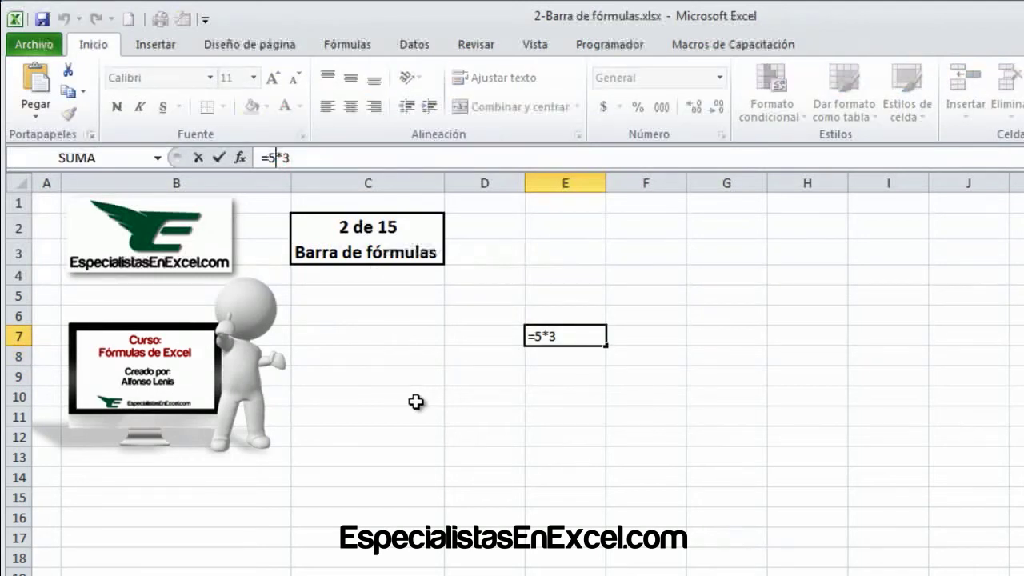
key(BackSpace)
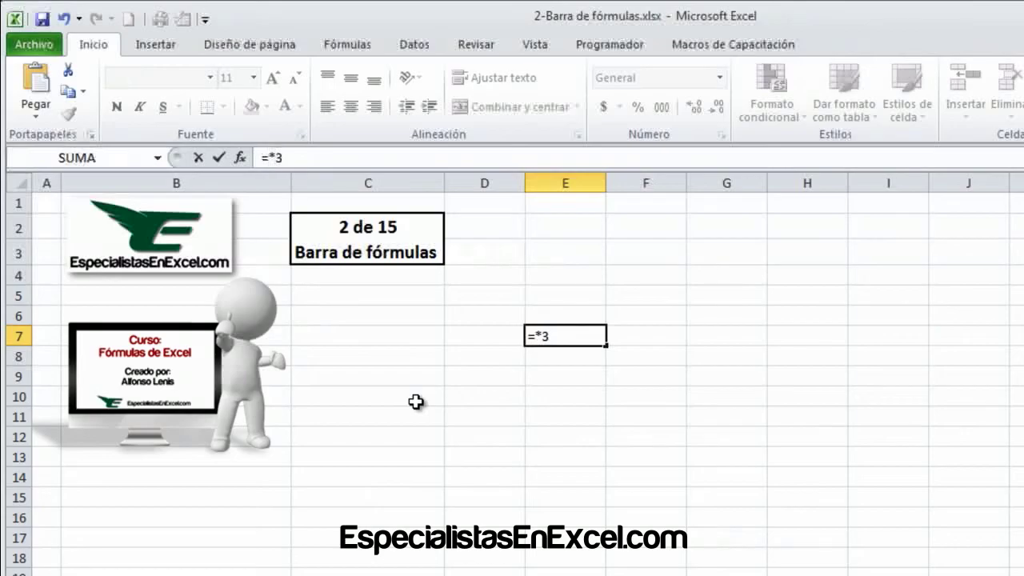
text(8)
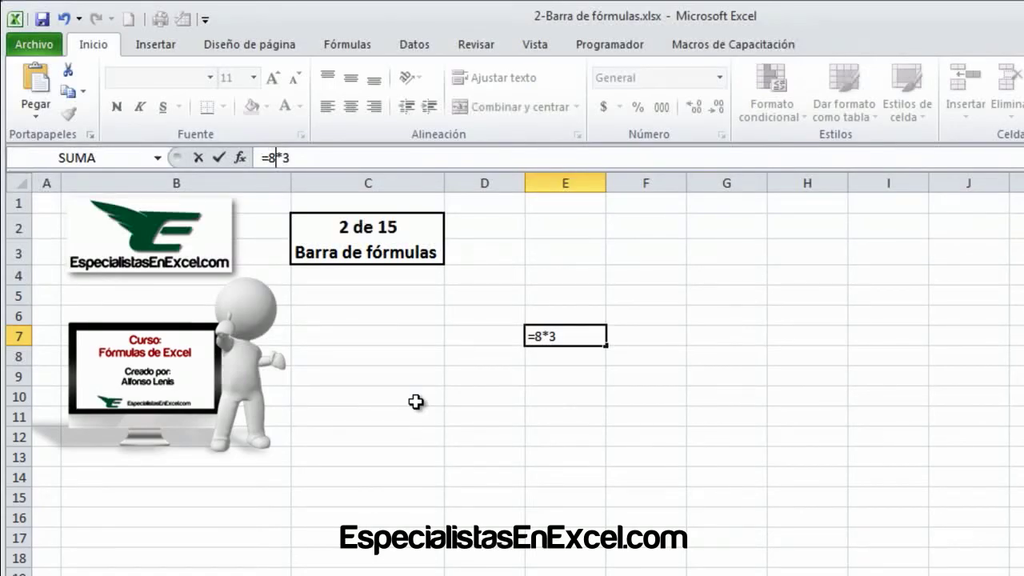
key(Return)
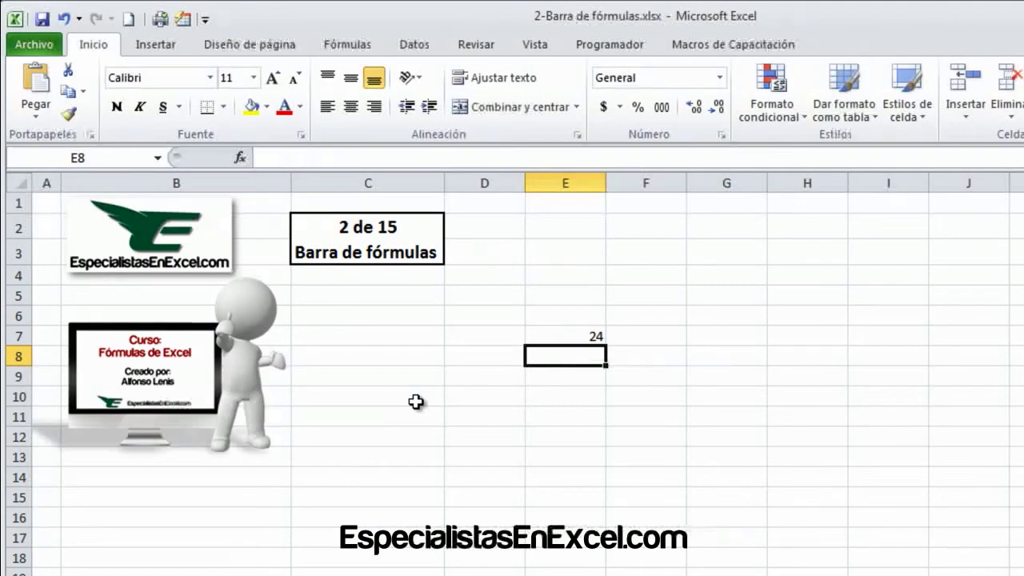
key(Up)
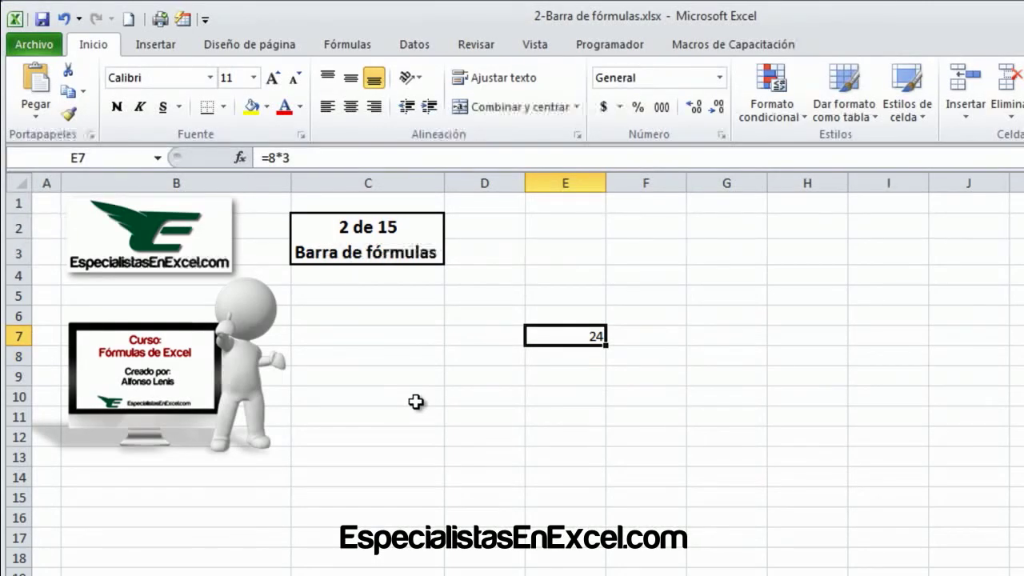
Enter =8*6 in cell E10, displaying 48 below E7's 24
key(Down)
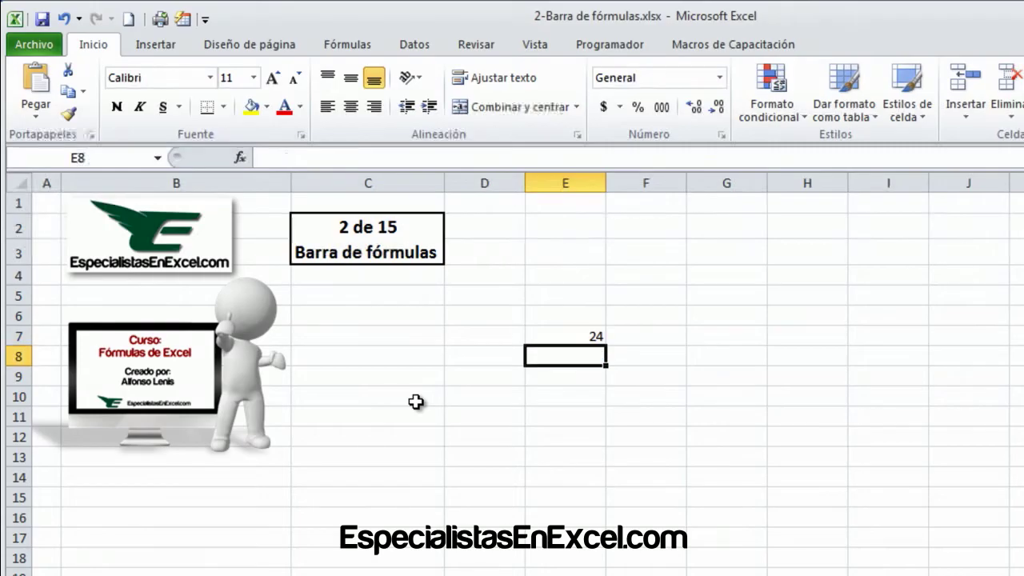
key(Down)
key(Down)
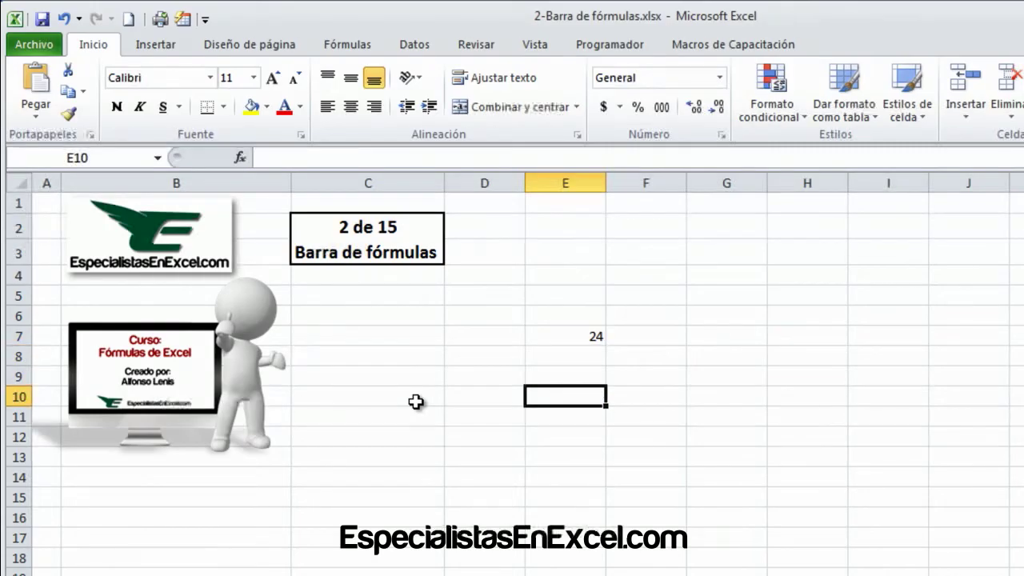
text(=)
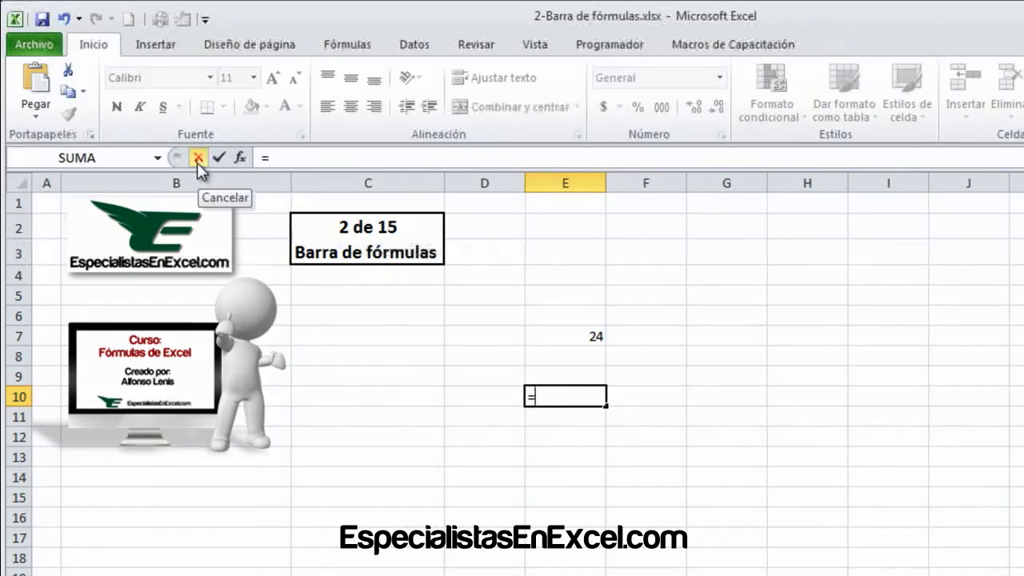
click(197, 158)
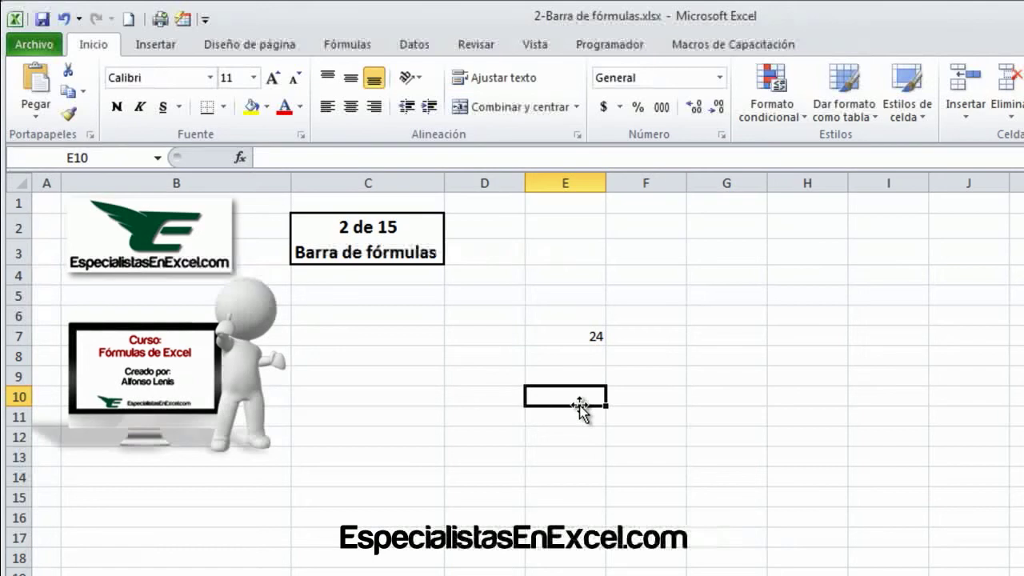
text(=)
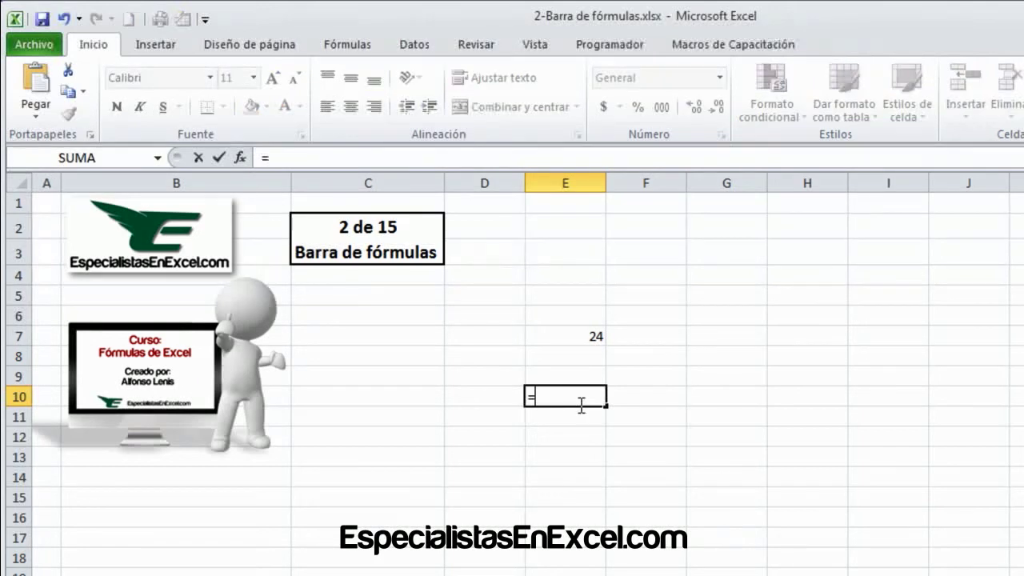
text(8*6)
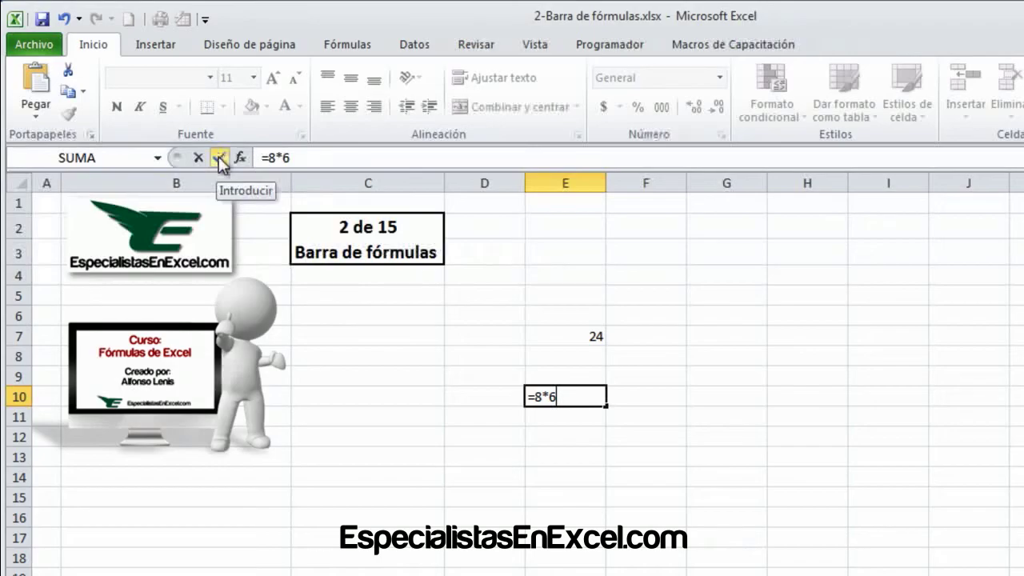
click(220, 158)
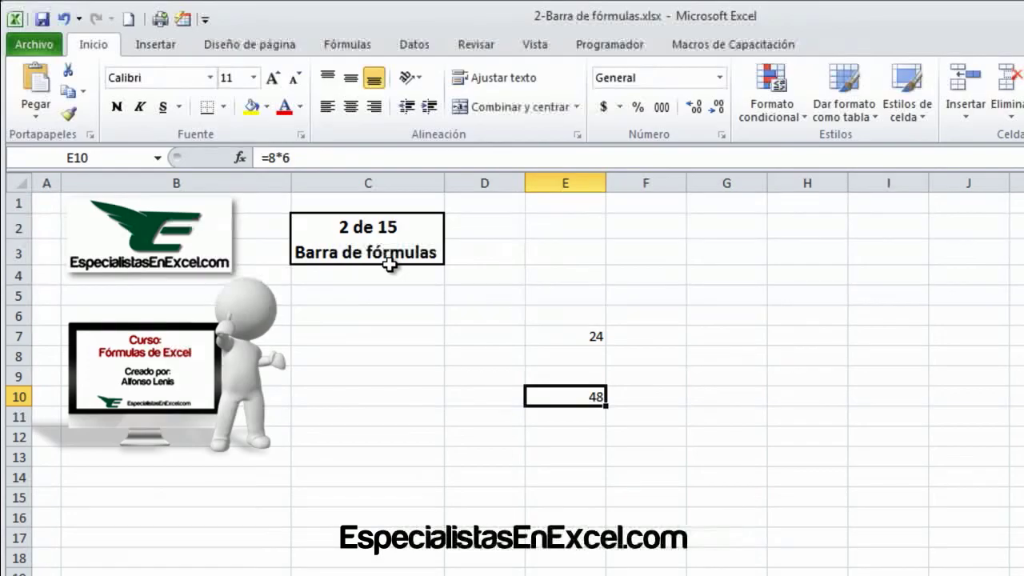
key(Return)
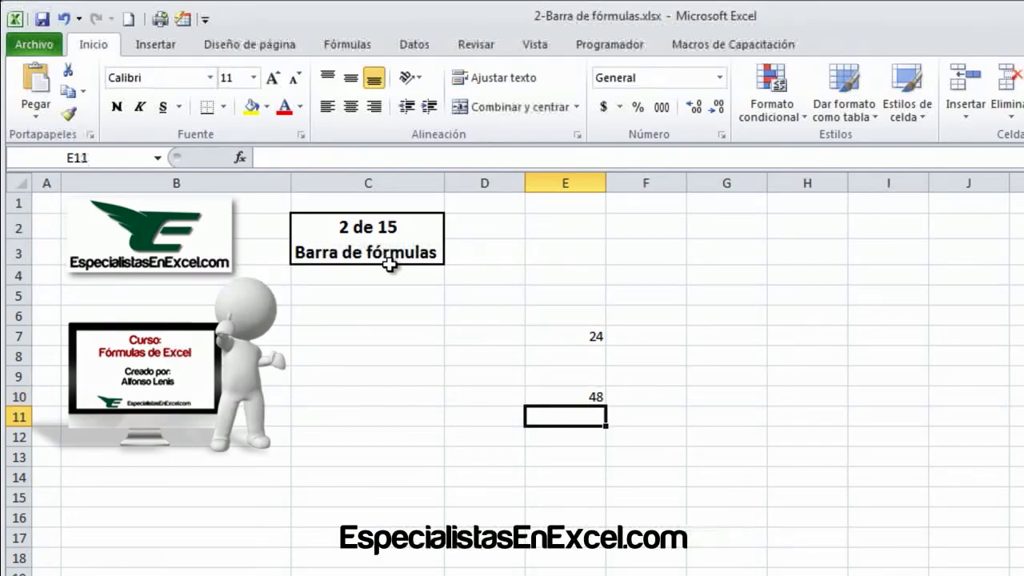
key(Return)
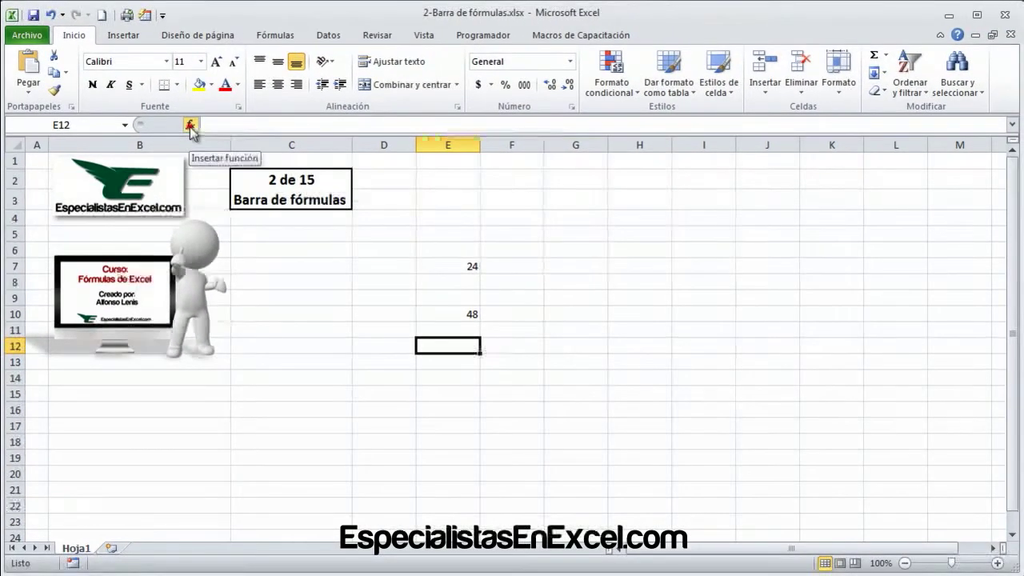
click(191, 127)
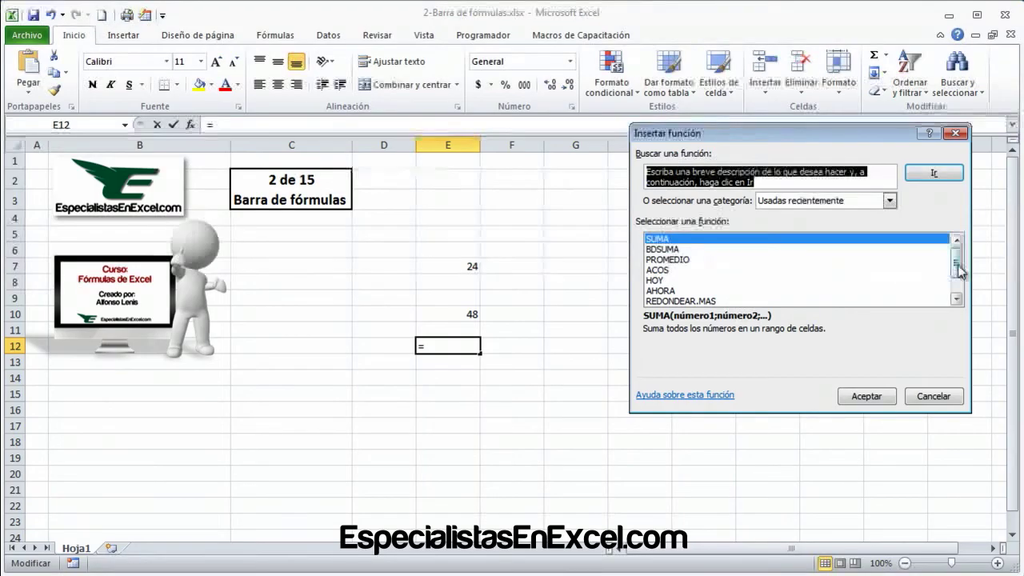
drag(955, 260, 955, 266)
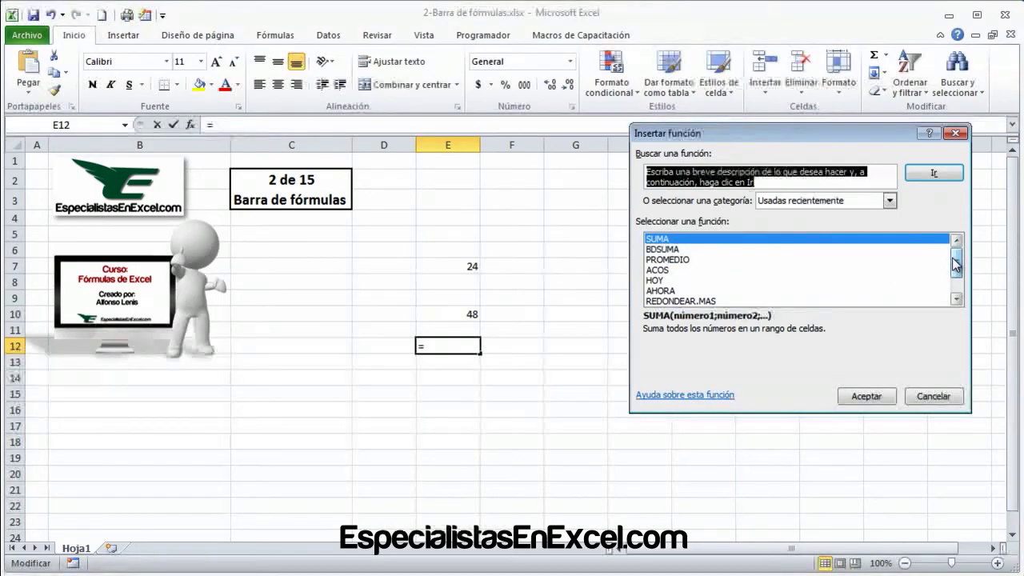
click(956, 135)
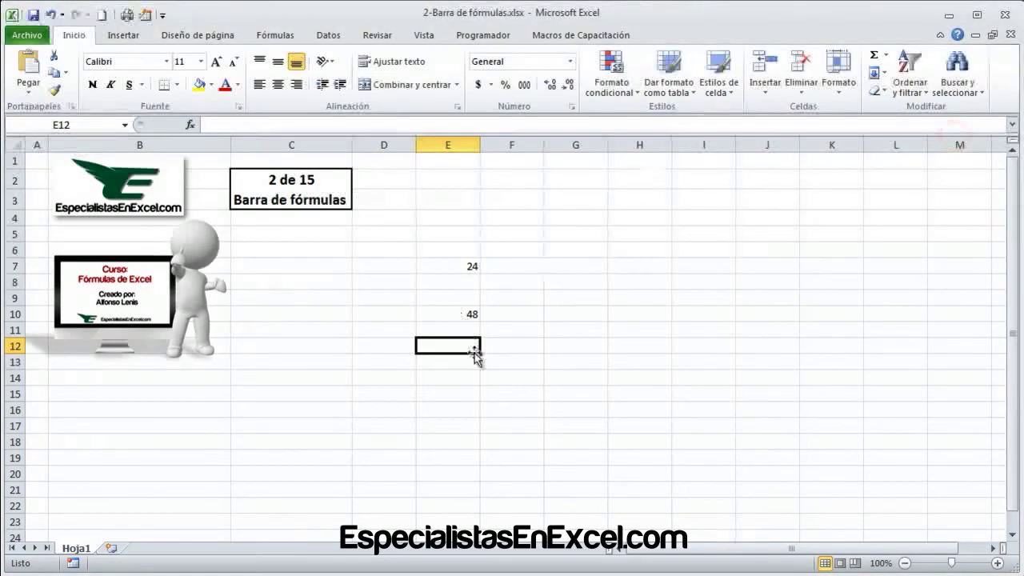
text(=)
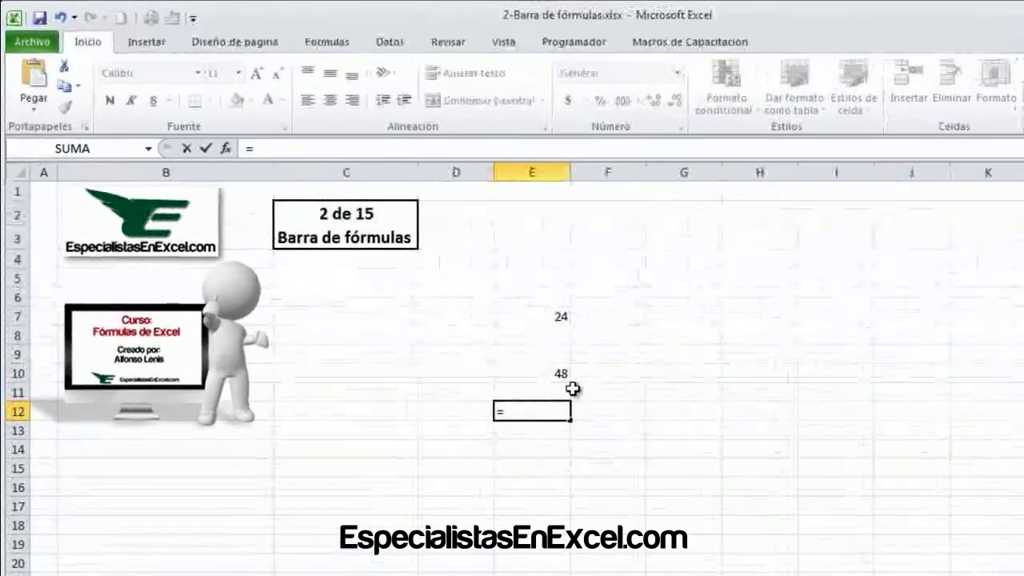
text(4)
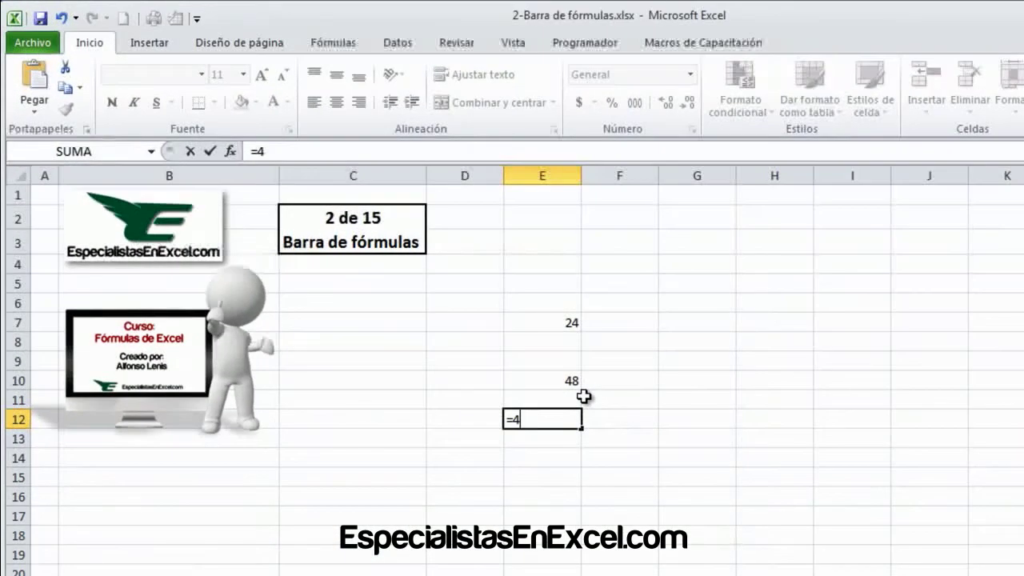
text(*9)
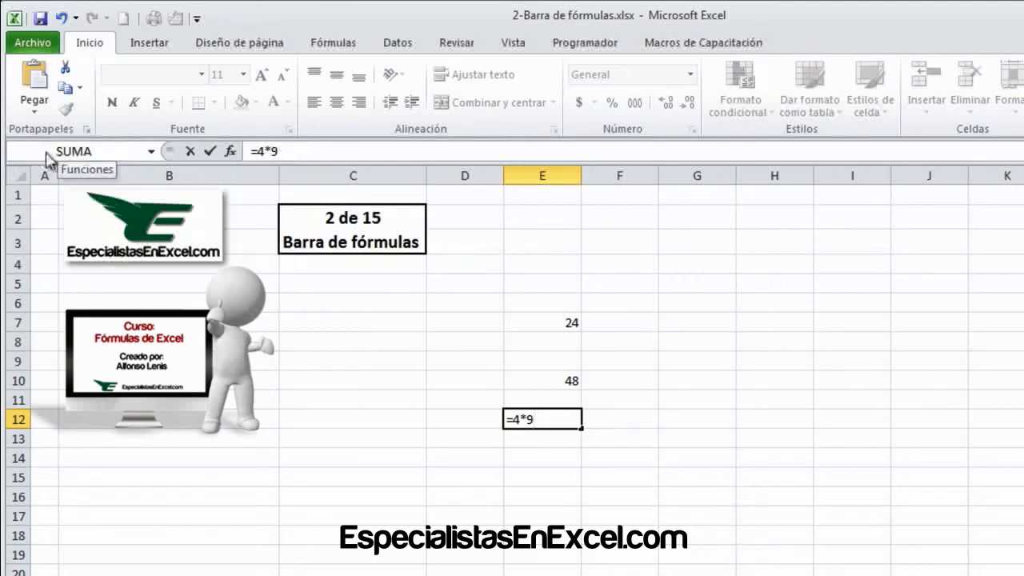
click(151, 152)
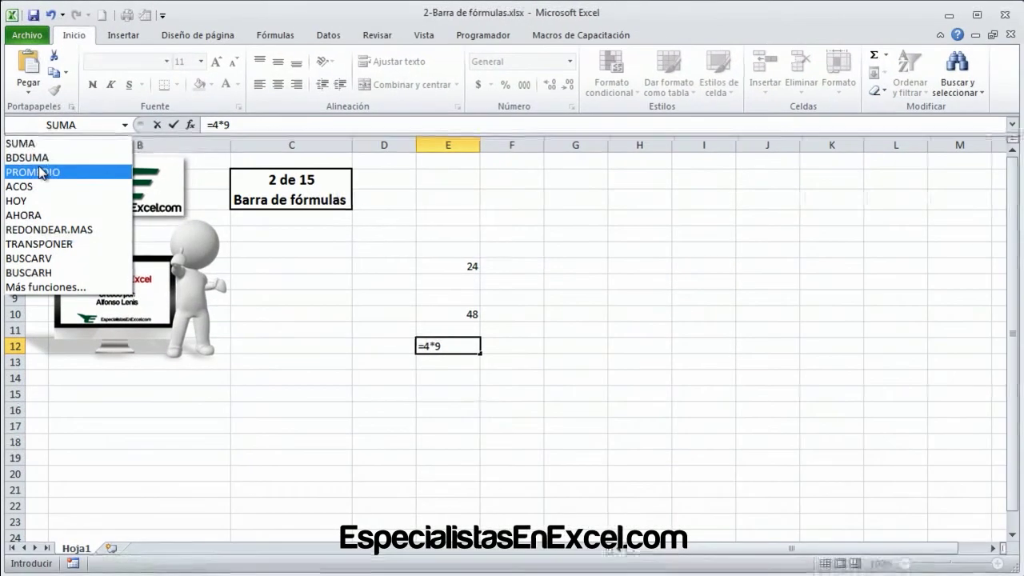
click(36, 143)
click(463, 346)
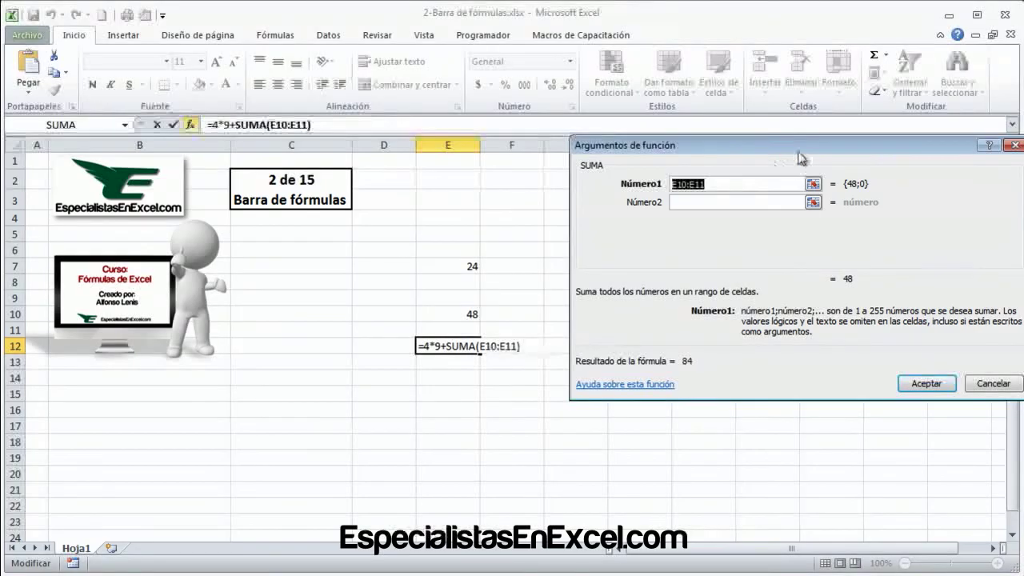
drag(797, 153, 694, 156)
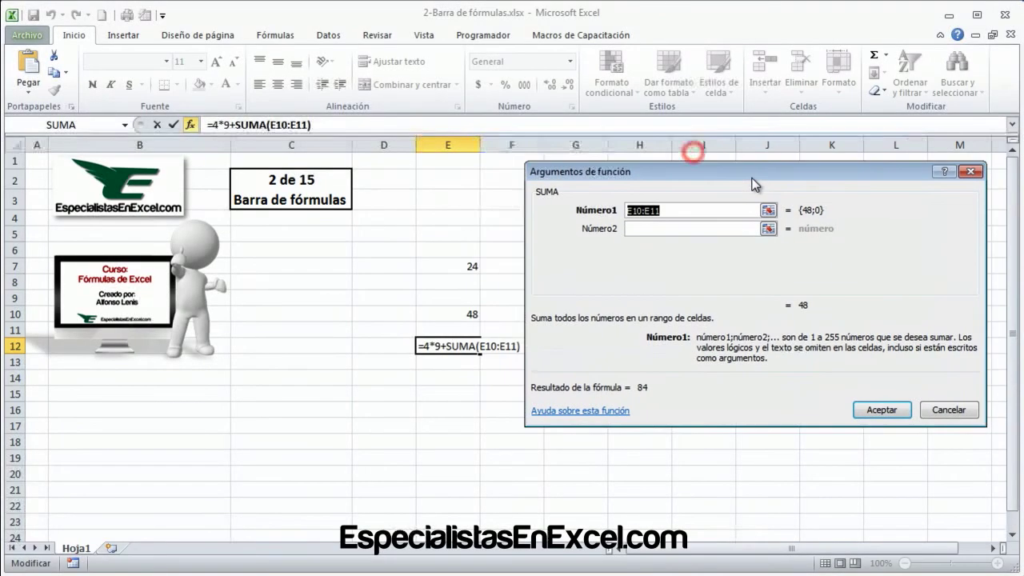
click(949, 410)
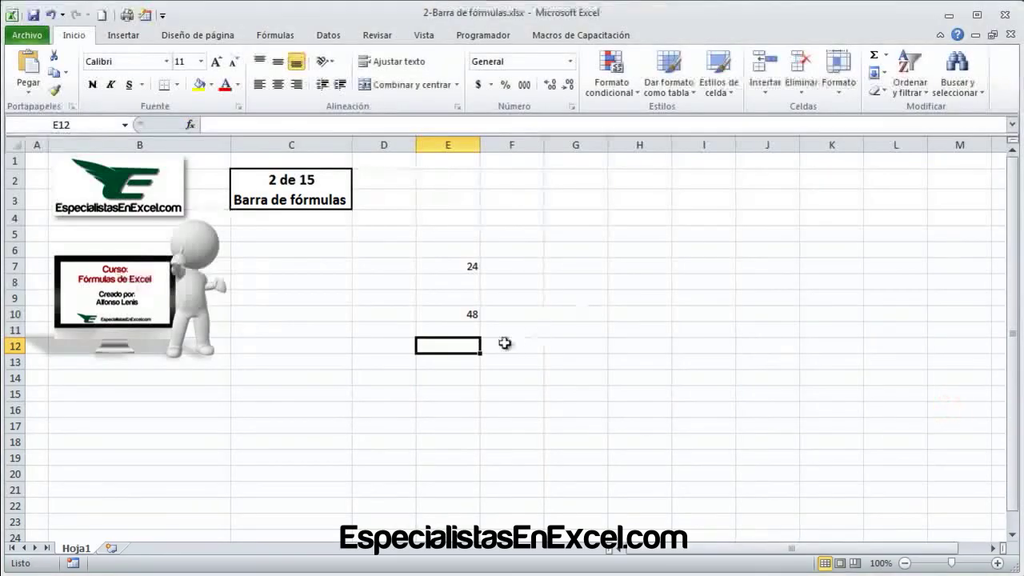
click(451, 315)
click(439, 341)
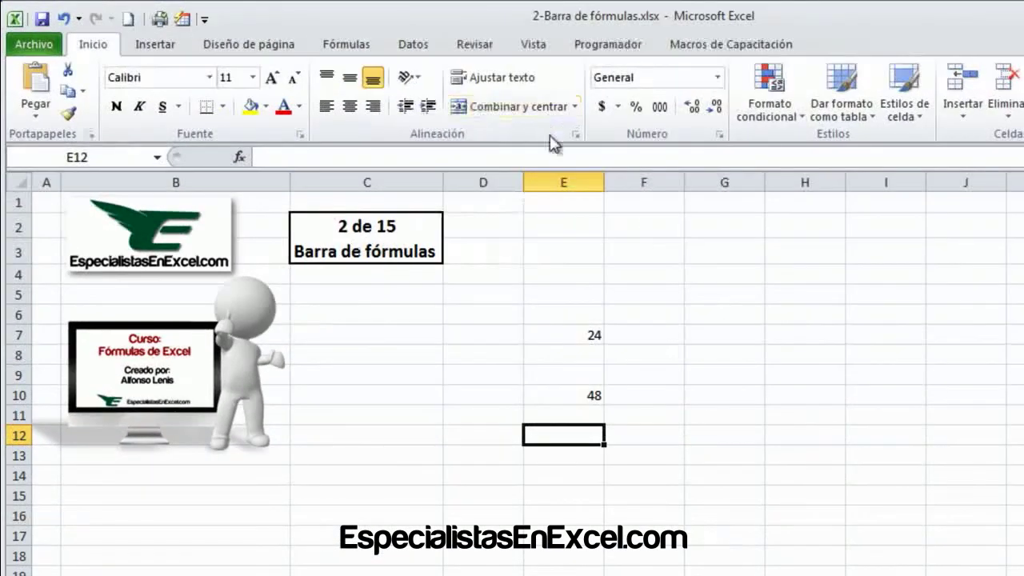
click(551, 157)
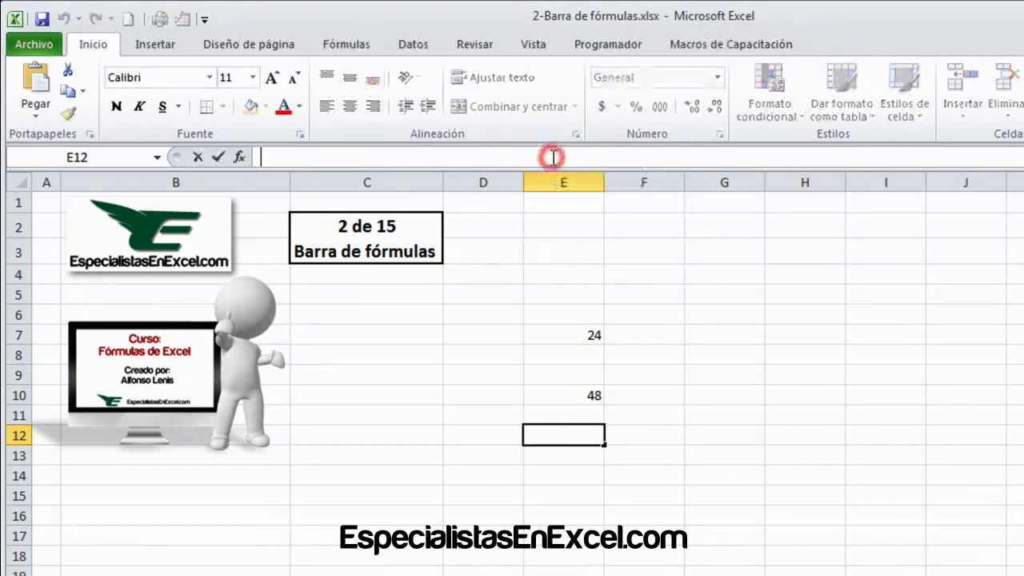
click(567, 314)
click(596, 353)
key(ctrl+z)
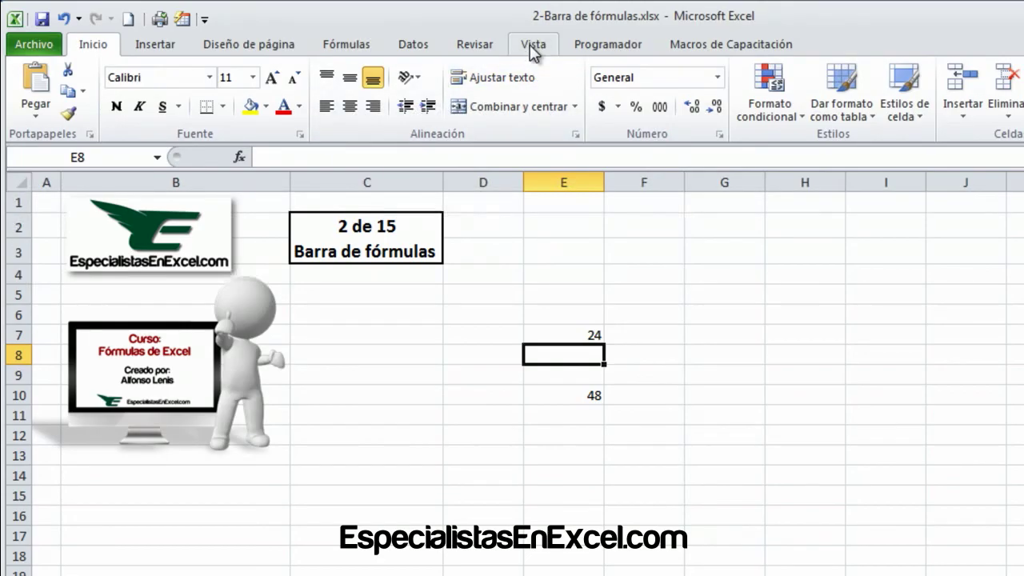
On the View tab, turn Barra de fórmulas off and back on, then select cell F4
click(535, 46)
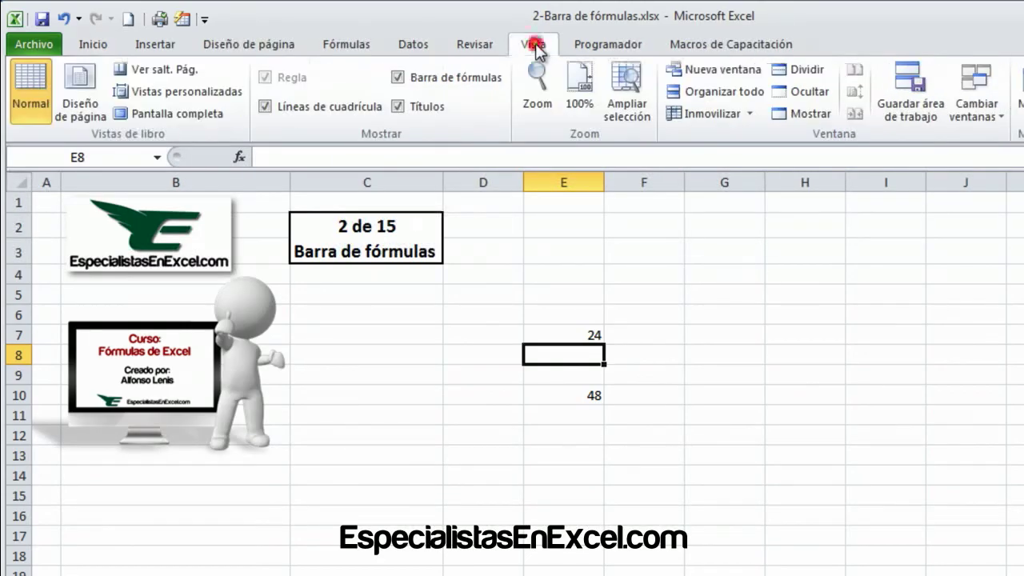
click(459, 78)
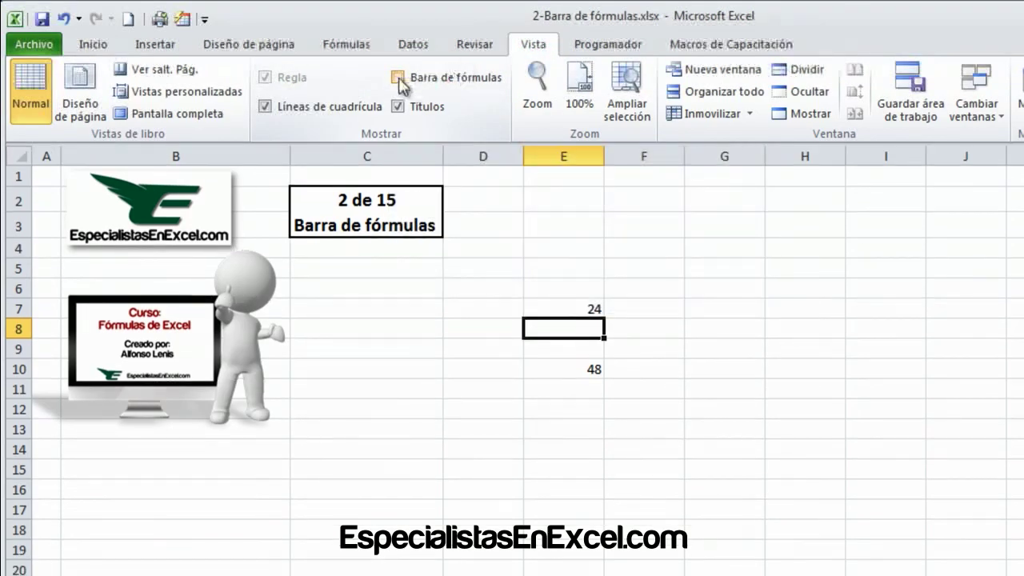
click(398, 78)
click(427, 80)
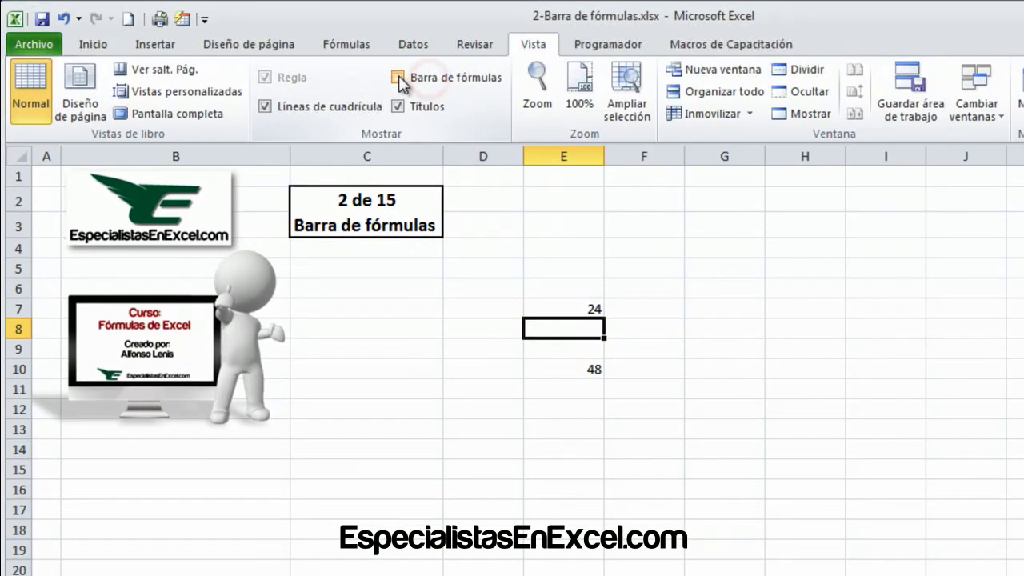
click(512, 244)
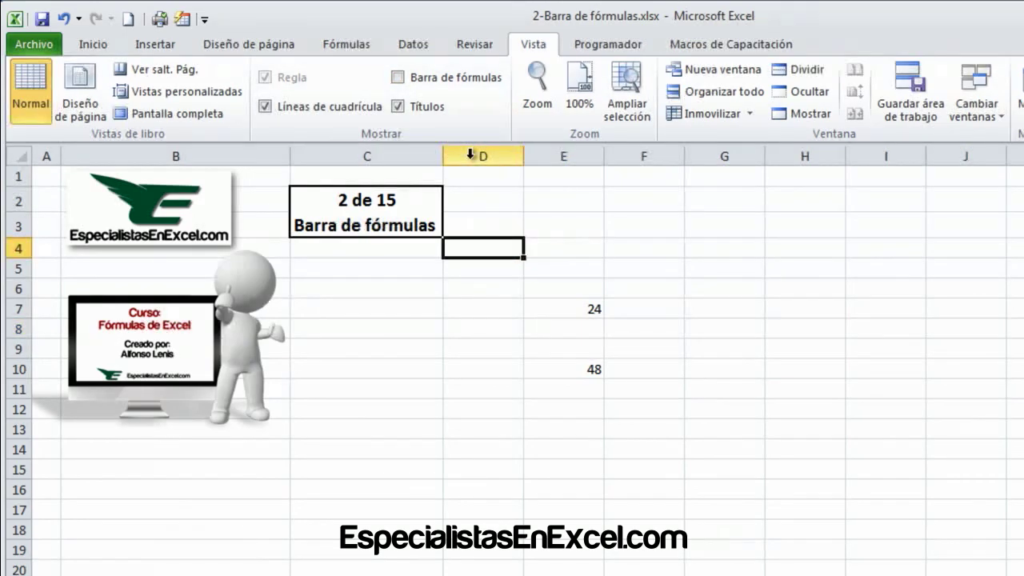
click(403, 76)
click(625, 268)
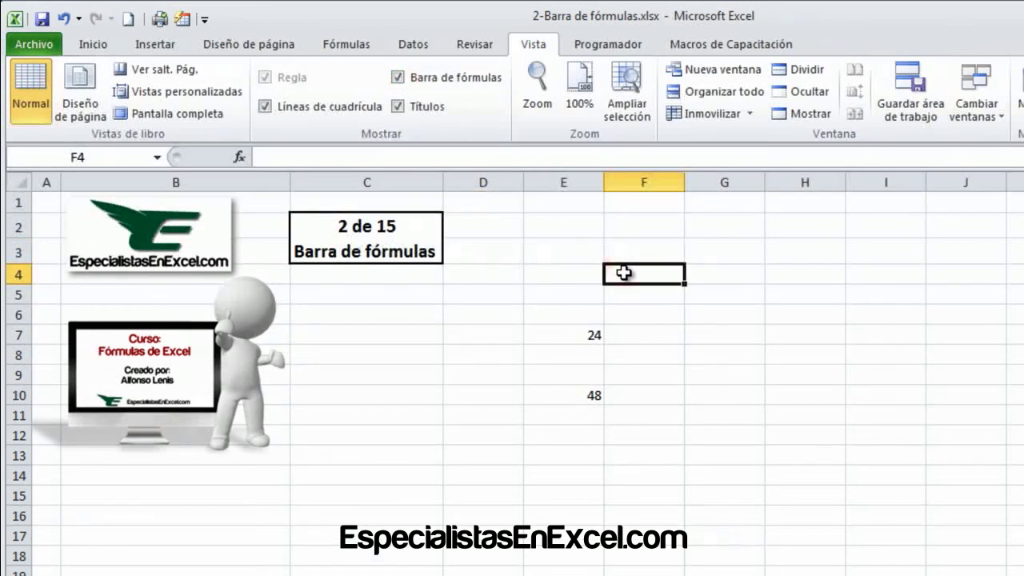